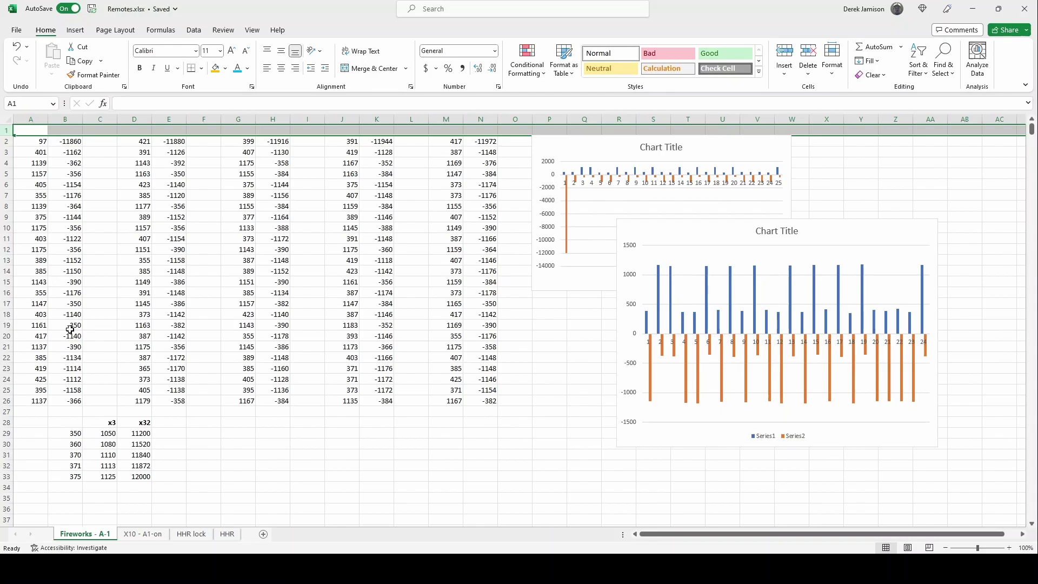
Inspect the first values in columns E, H and K, and the x32 formula in D32
left_click(178, 143)
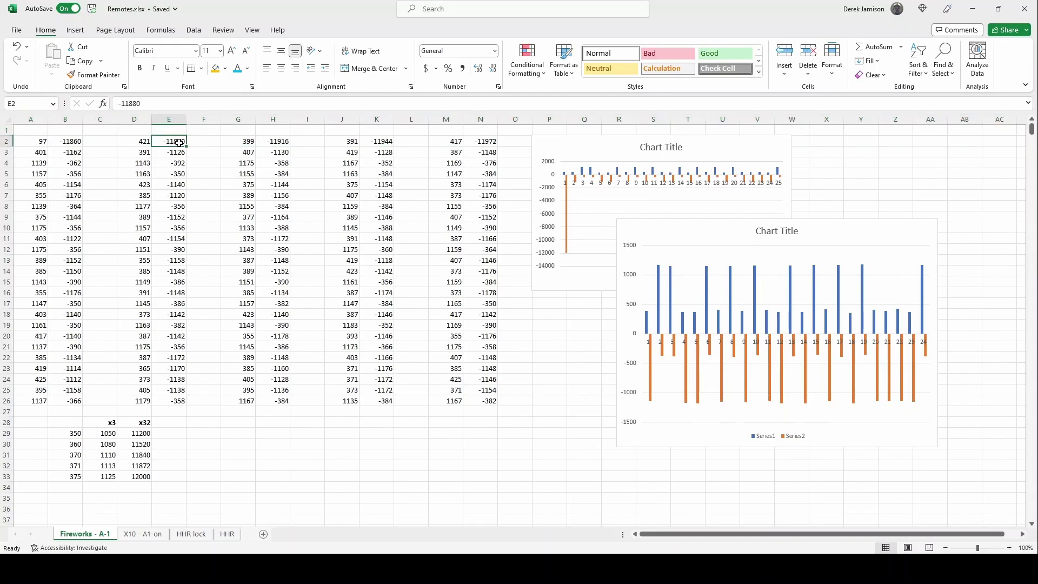
left_click(283, 146)
left_click(389, 142)
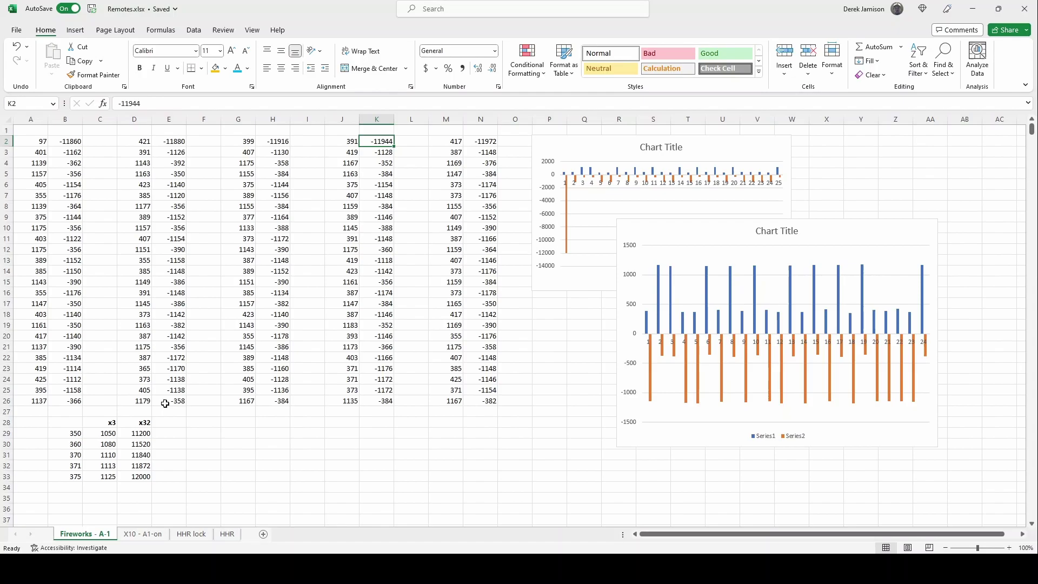
left_click(138, 423)
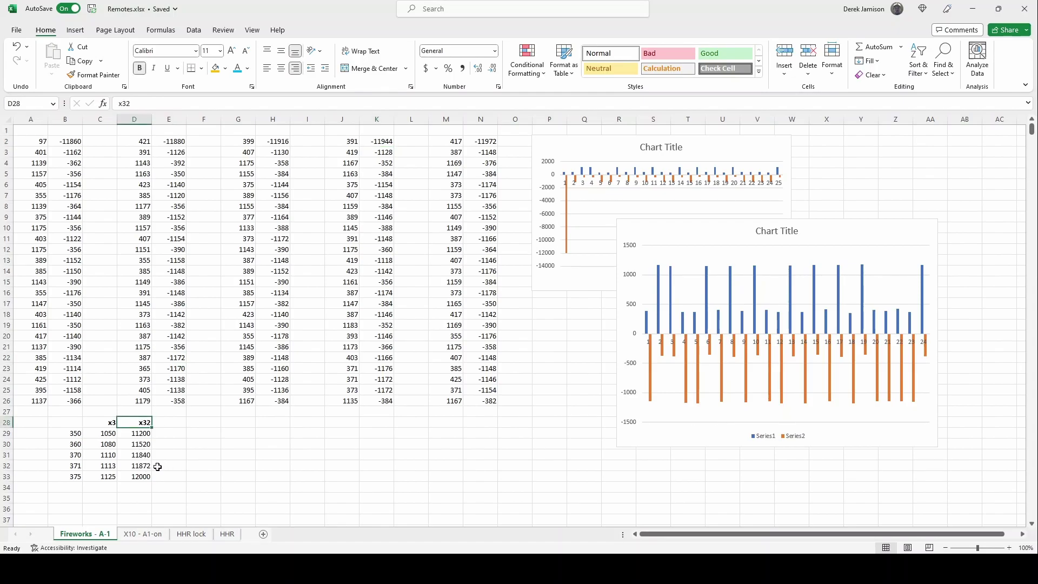
left_click(68, 466)
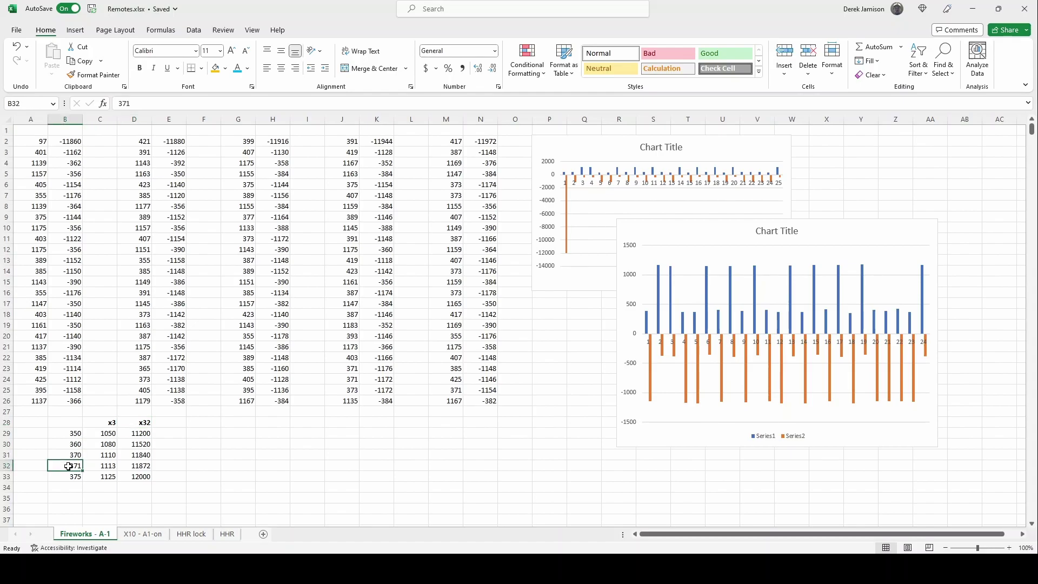
left_click(143, 465)
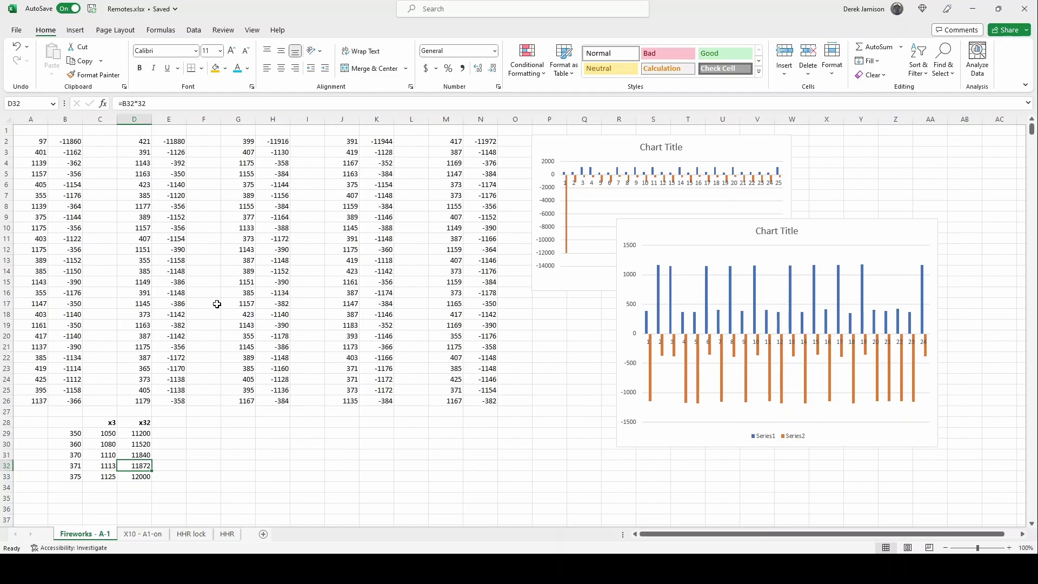
left_click(66, 468)
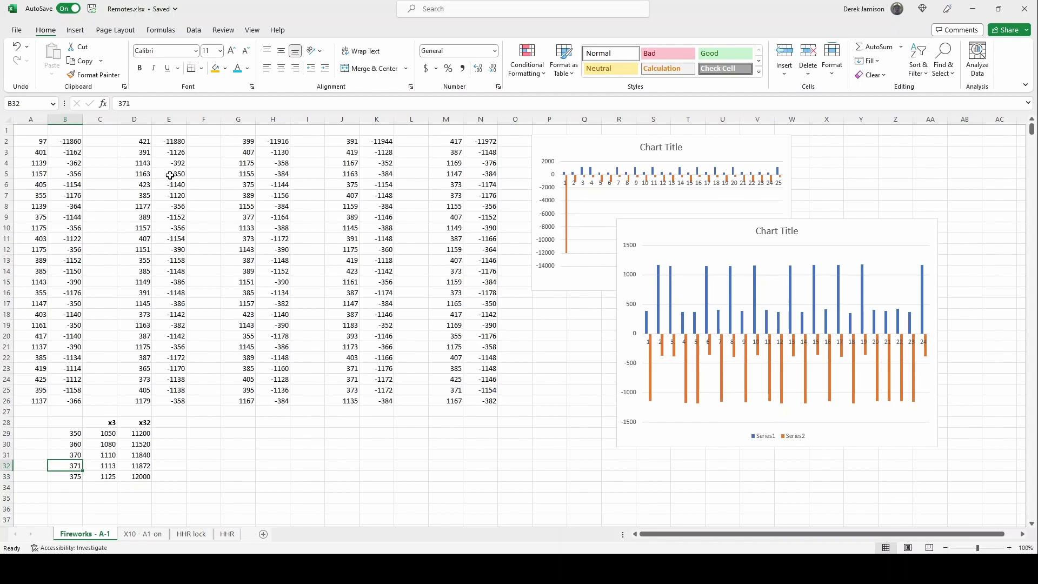
Review cells D9, D12, E13 and the x3 formula in C32, then show the X10 - A1-on sheet
left_click(146, 215)
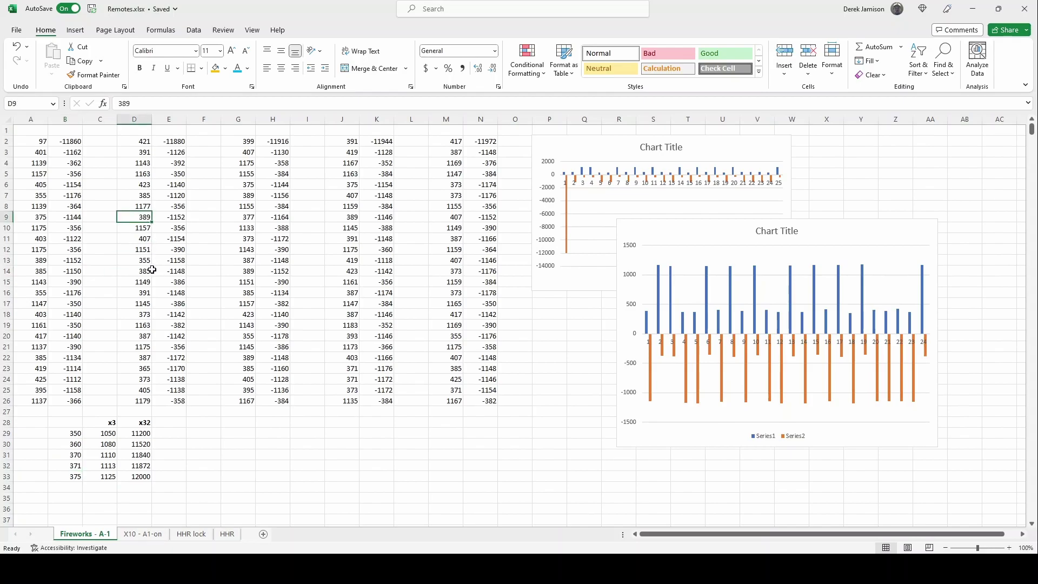
left_click(143, 251)
left_click(184, 263)
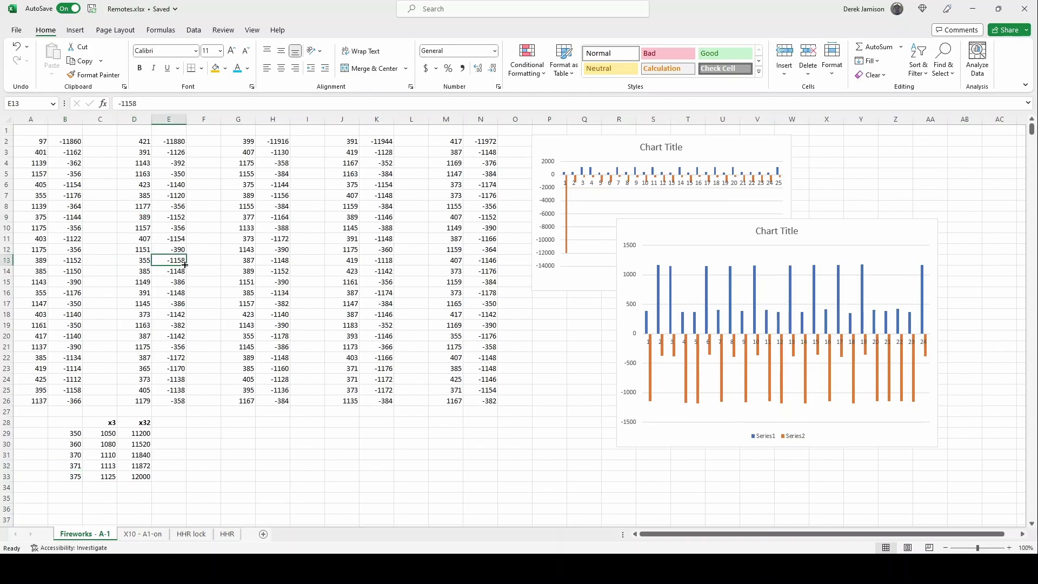
left_click(108, 423)
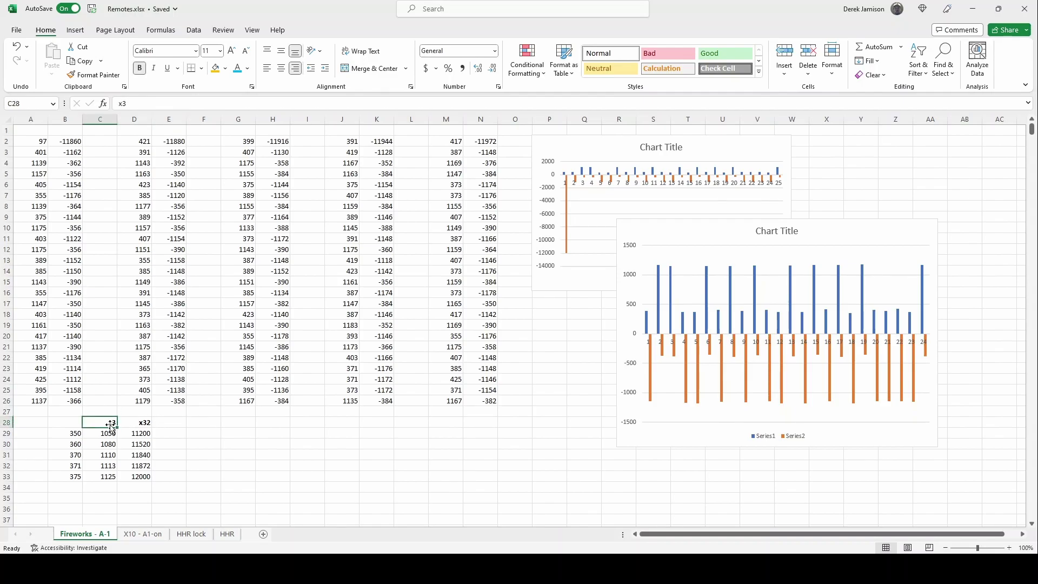
left_click(110, 467)
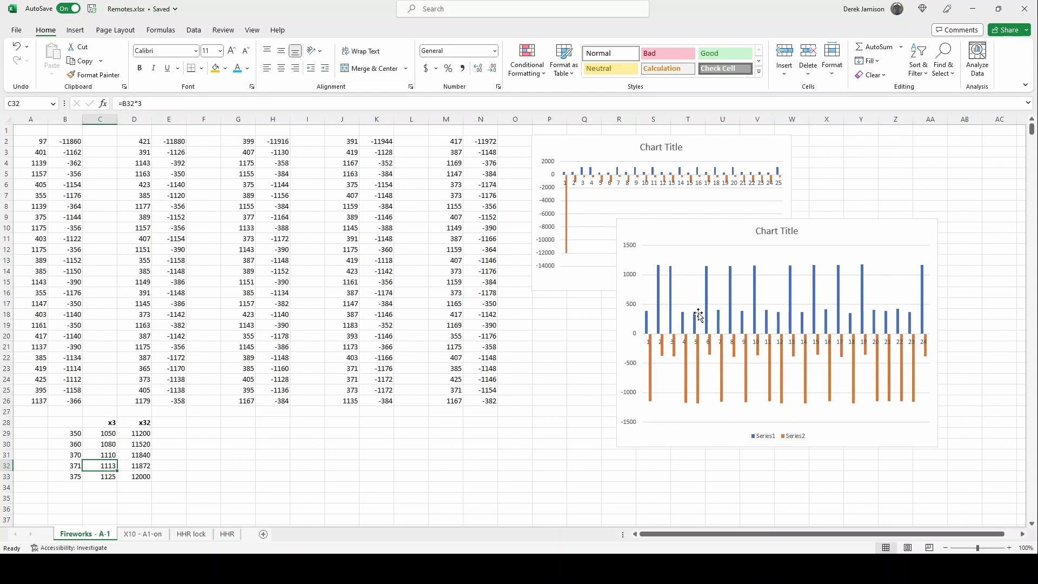
left_click(142, 534)
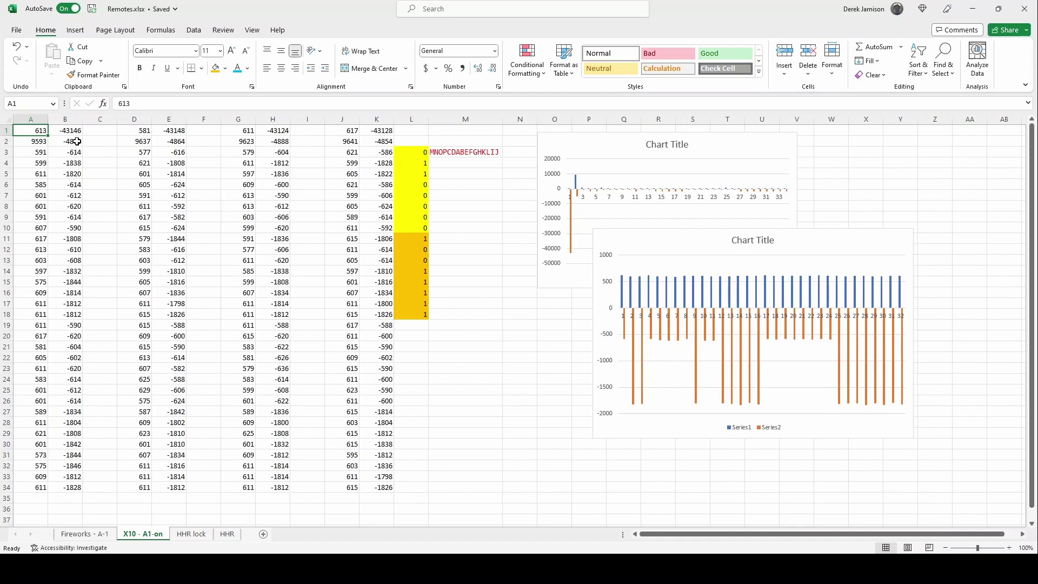
left_click(38, 140)
left_click_drag(37, 151, 68, 489)
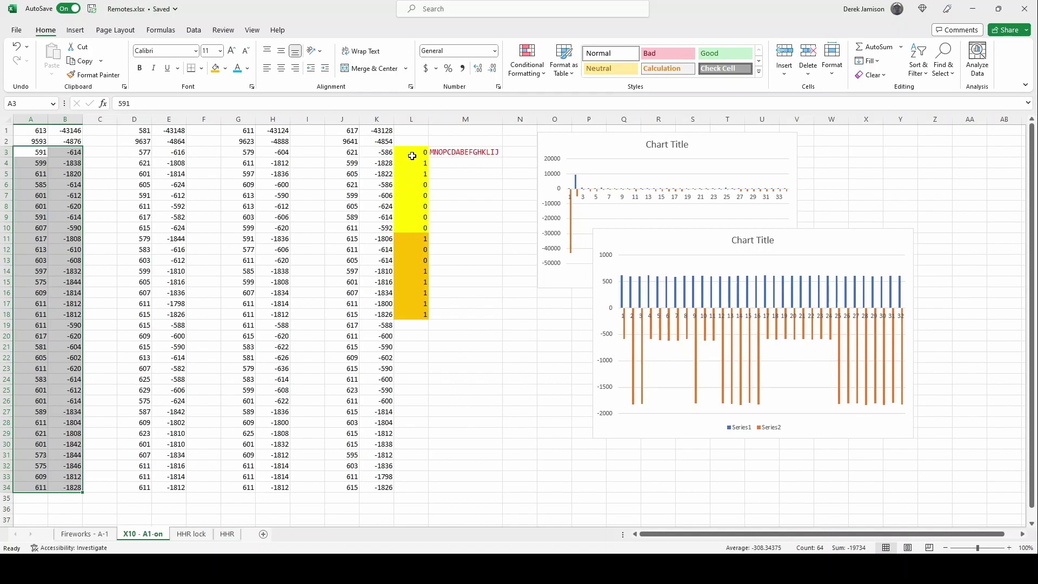
left_click_drag(412, 156, 412, 189)
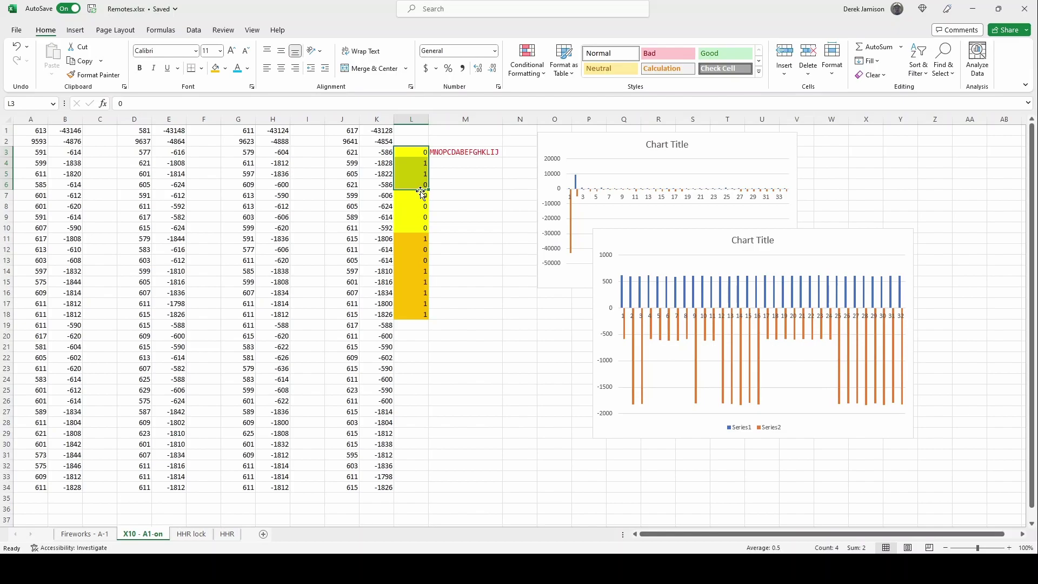
left_click(436, 152)
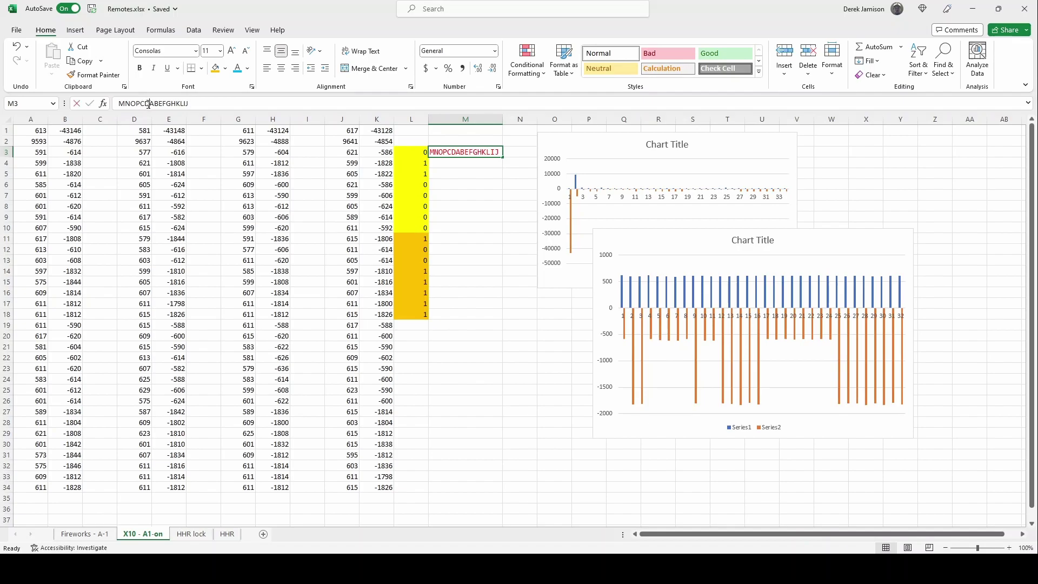
left_click_drag(149, 104, 155, 103)
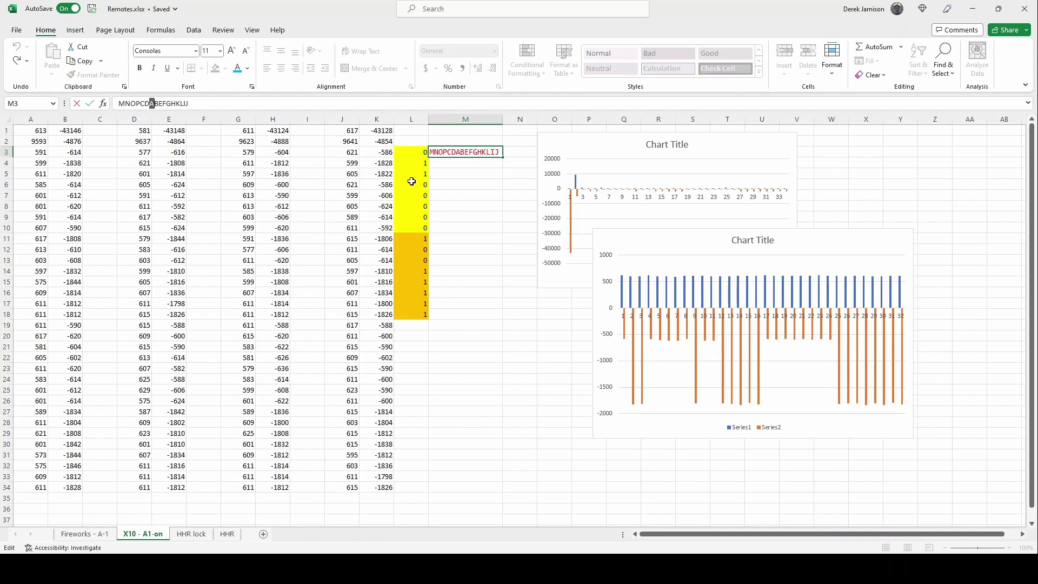
left_click(468, 216)
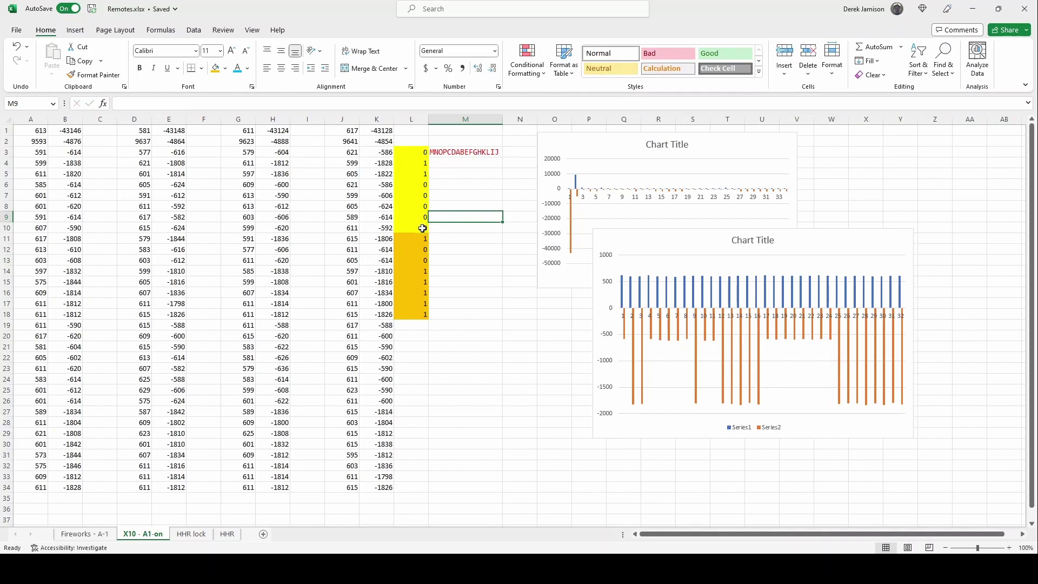
left_click_drag(413, 239, 412, 313)
left_click(412, 157)
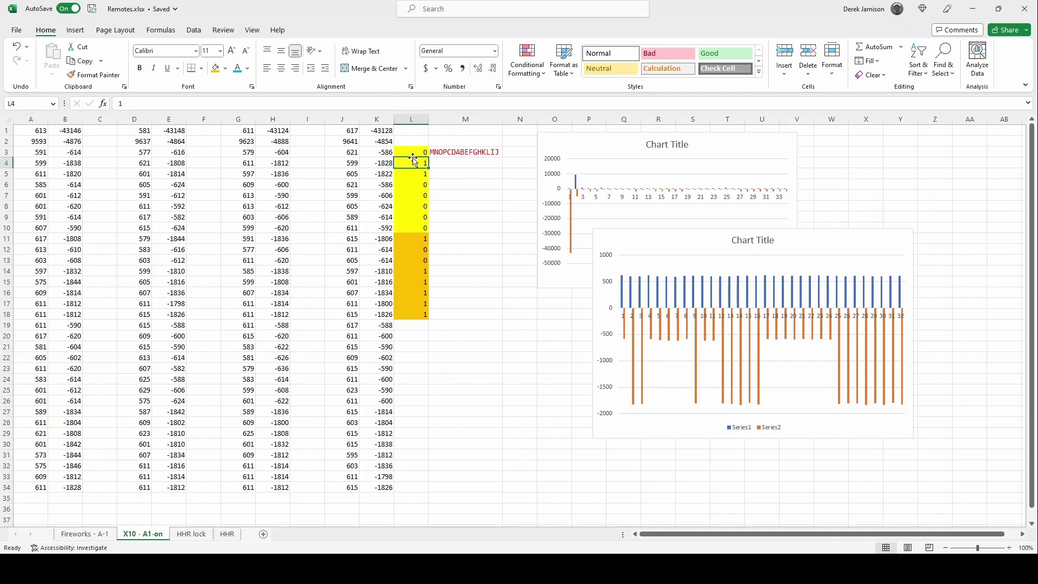
left_click(417, 231)
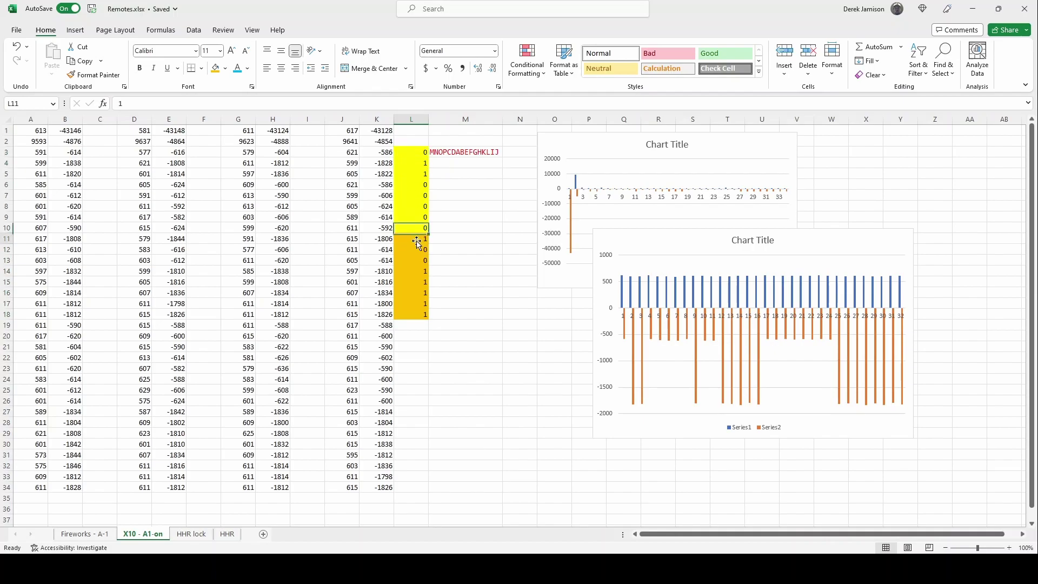
left_click(417, 164)
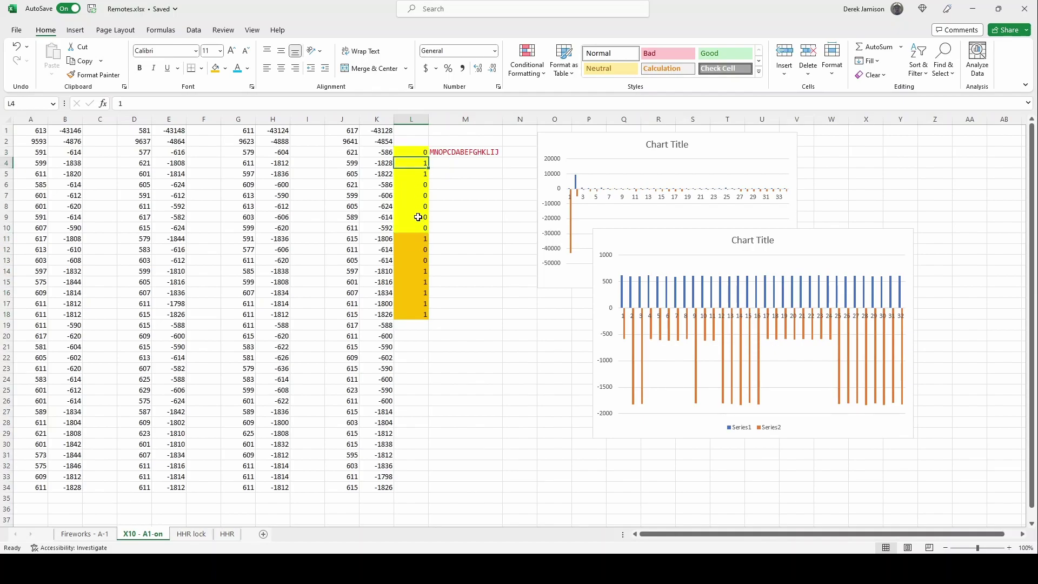
left_click(419, 251)
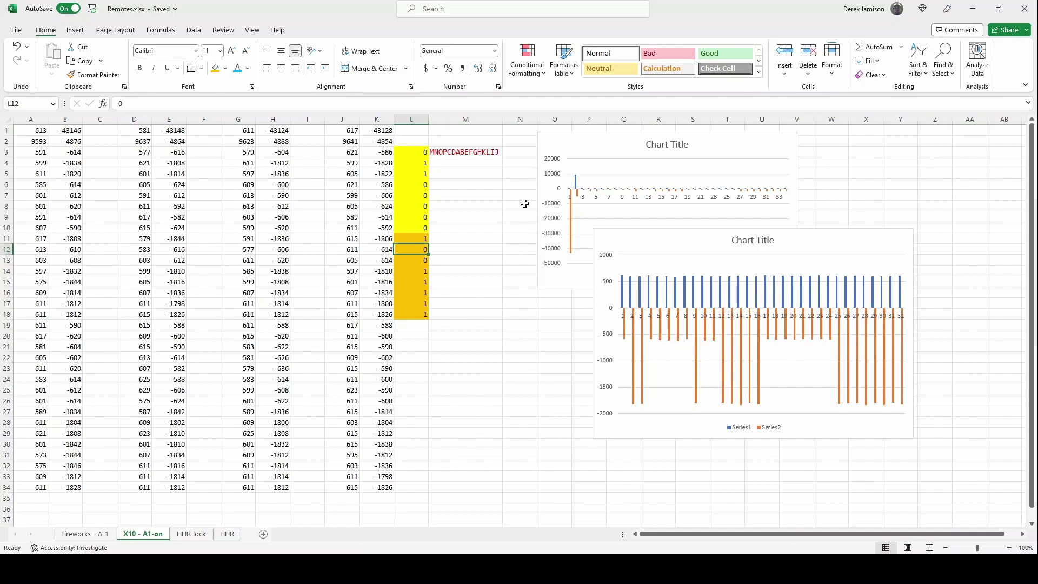
Show the HHR lock sheet and inspect the first lock timing pair and the -598 value in B14
left_click(191, 534)
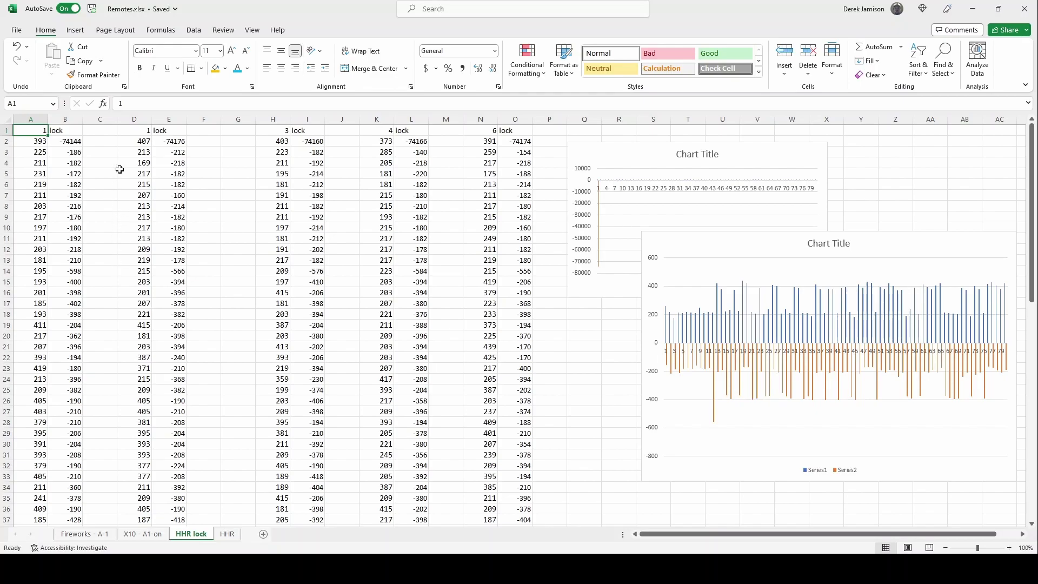
left_click_drag(37, 145, 61, 140)
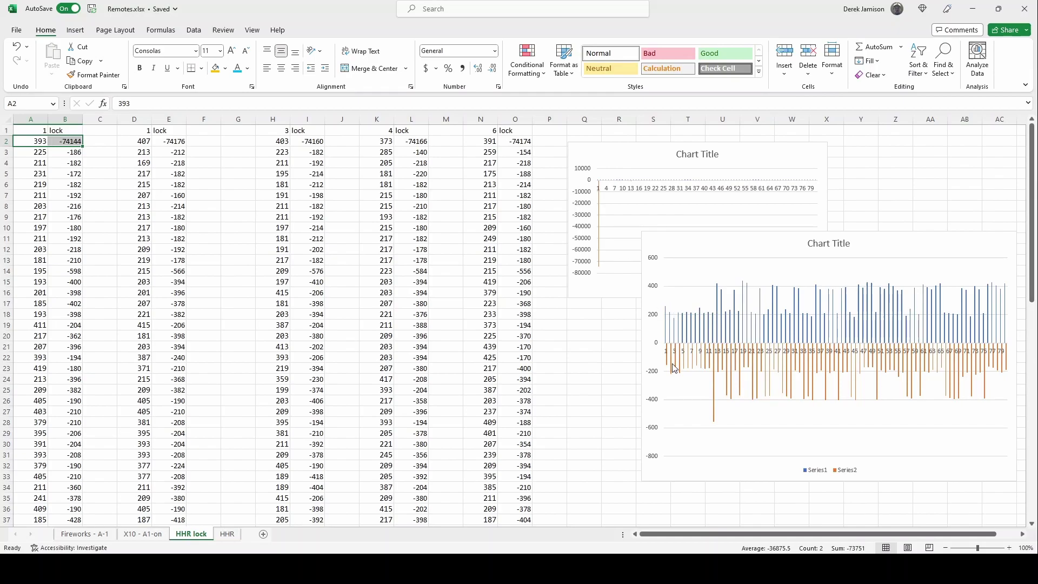
left_click(71, 270)
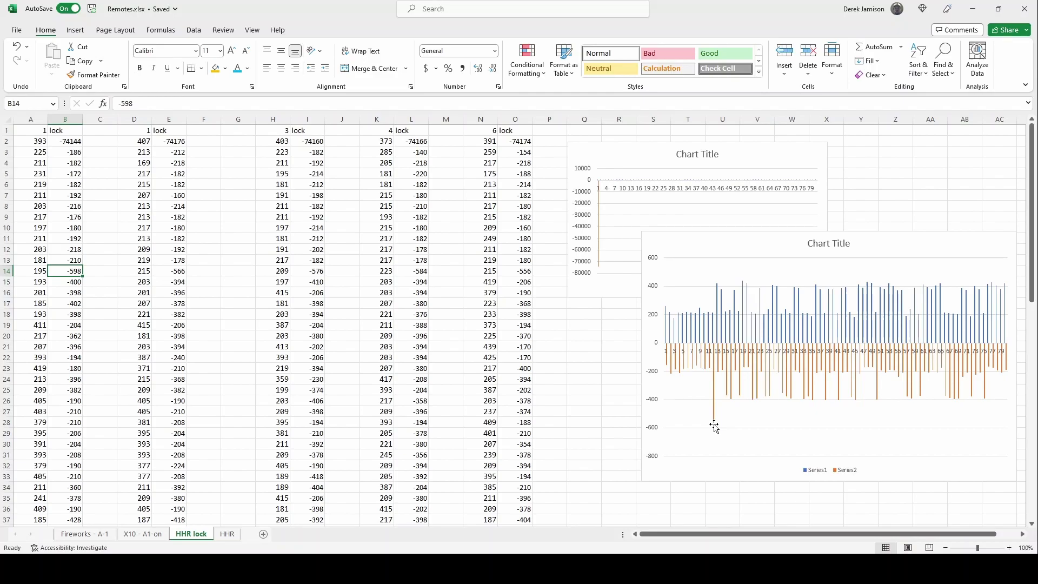
Fill C15:C82 with the =A15-B15 difference formula, starting at 593
left_click(94, 284)
type("=a15")
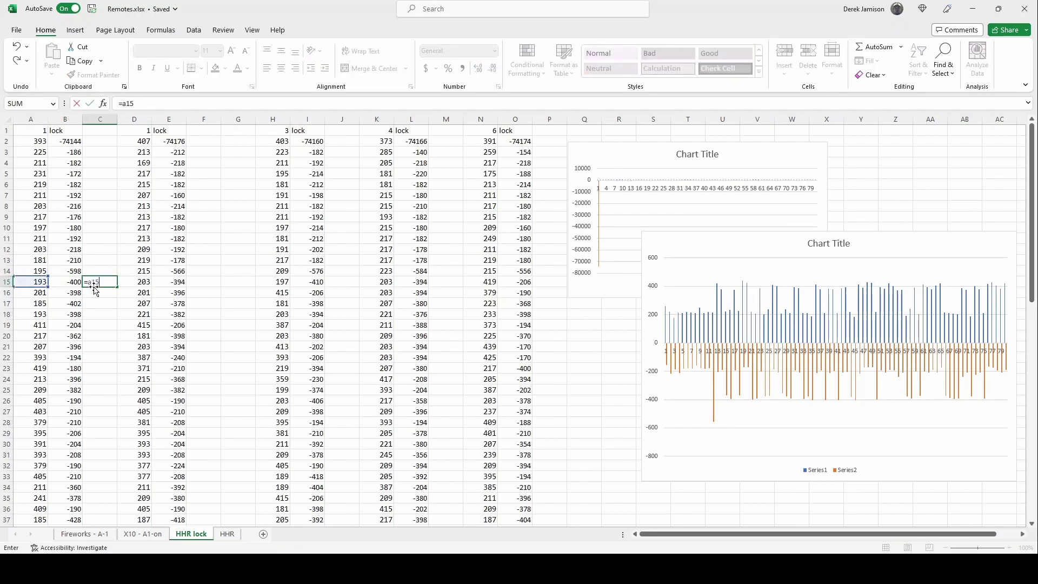
type("-b15")
key("Return")
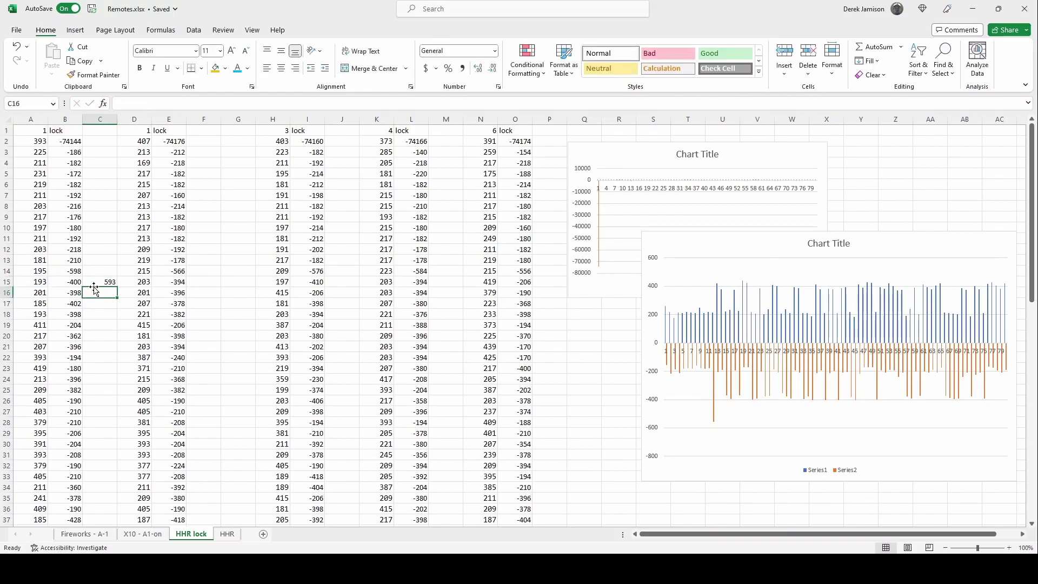
left_click(113, 283)
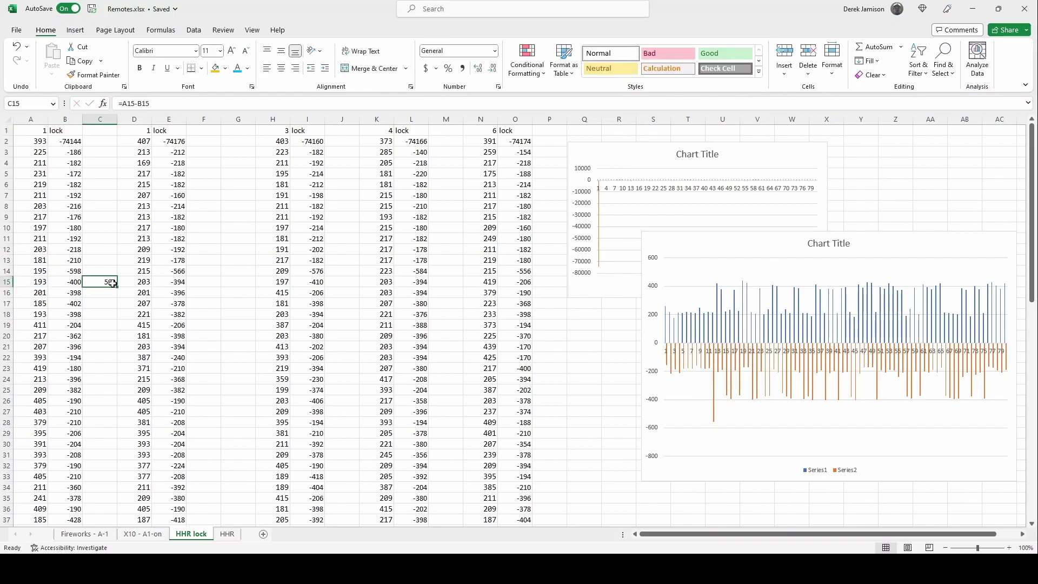
left_click_drag(112, 283, 106, 511)
scroll(98, 281, "up", 14)
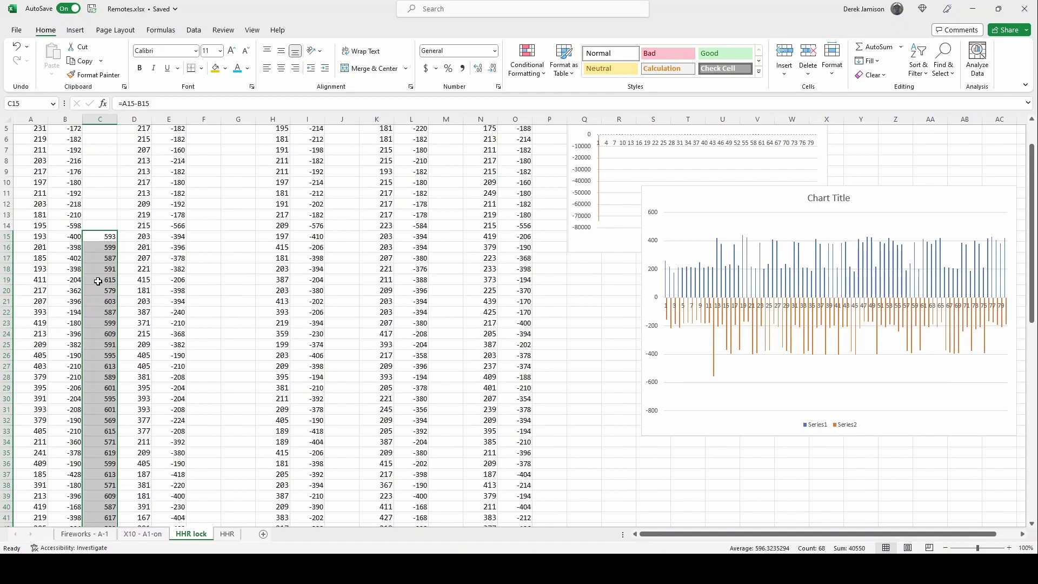
Show the HHR sheet and select the 1 lock, 7 unlock and 3-lock timing ranges
left_click(227, 534)
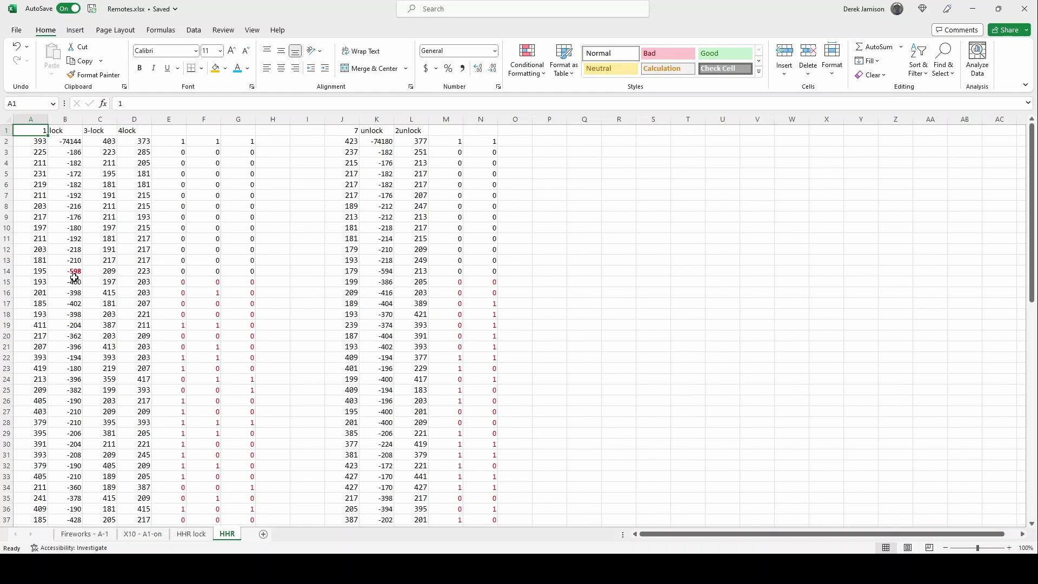
left_click_drag(42, 142, 57, 465)
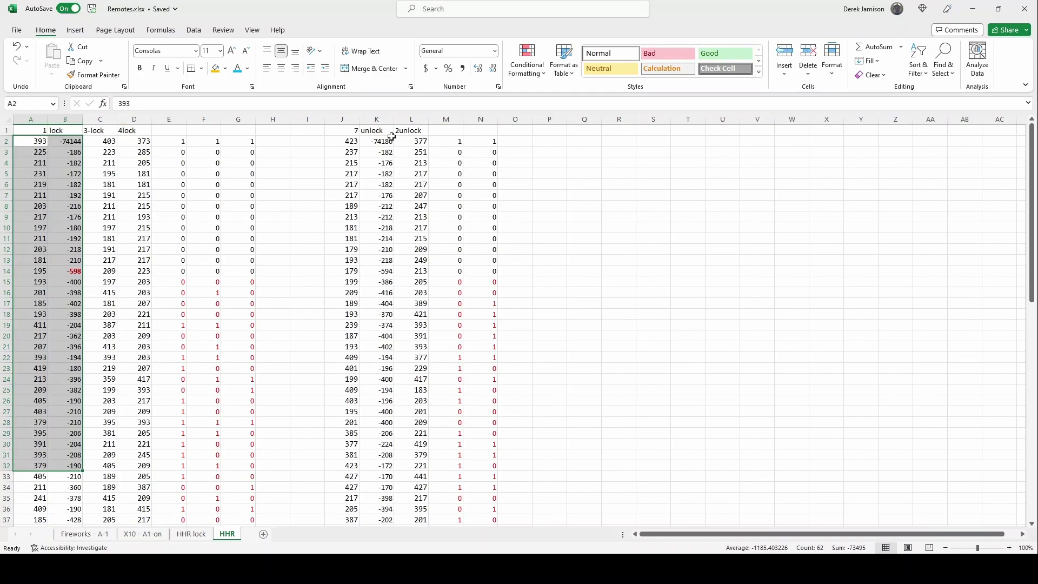
left_click_drag(350, 142, 375, 411)
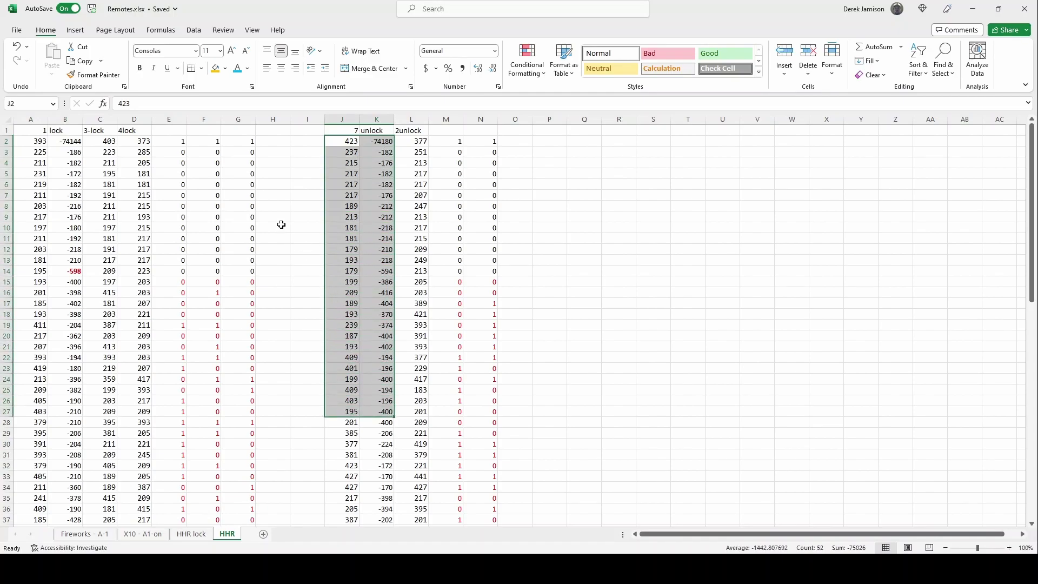
left_click_drag(107, 143, 95, 343)
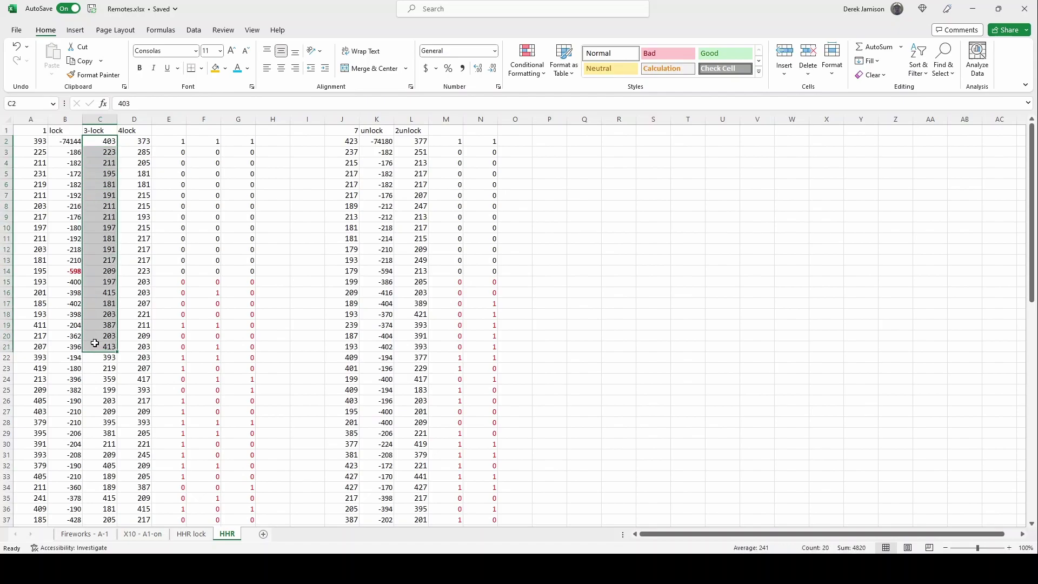
left_click(144, 143)
mouse_move(144, 146)
left_mouse_down()
mouse_move(145, 337)
mouse_move(145, 140)
left_mouse_up()
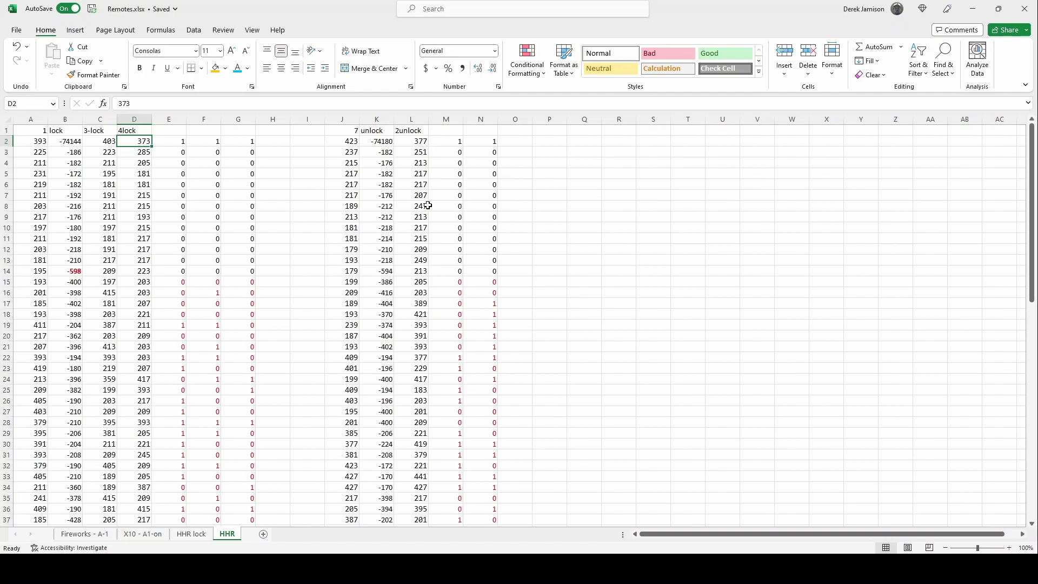
left_click(180, 156)
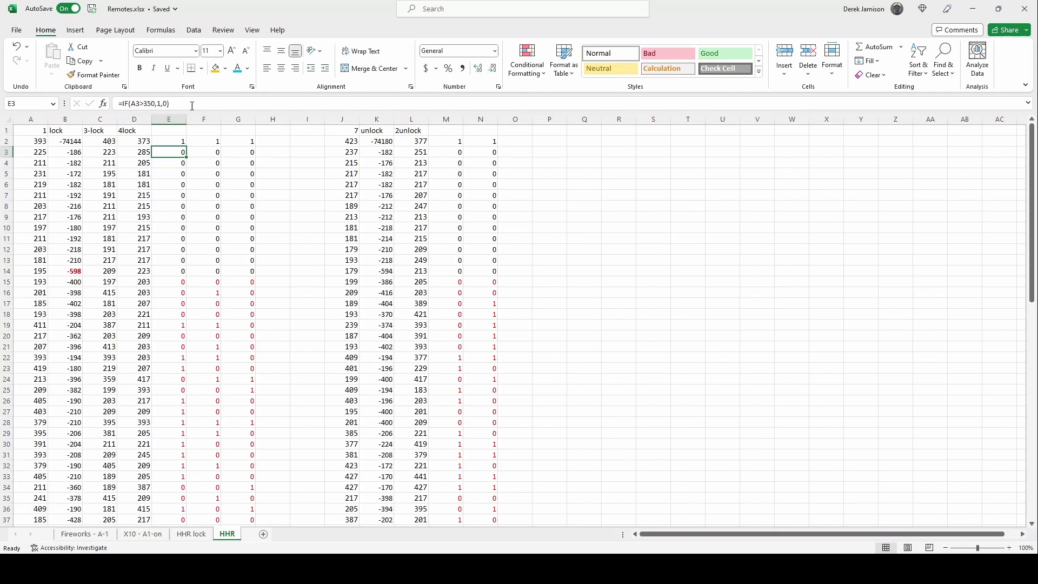
left_click(283, 198)
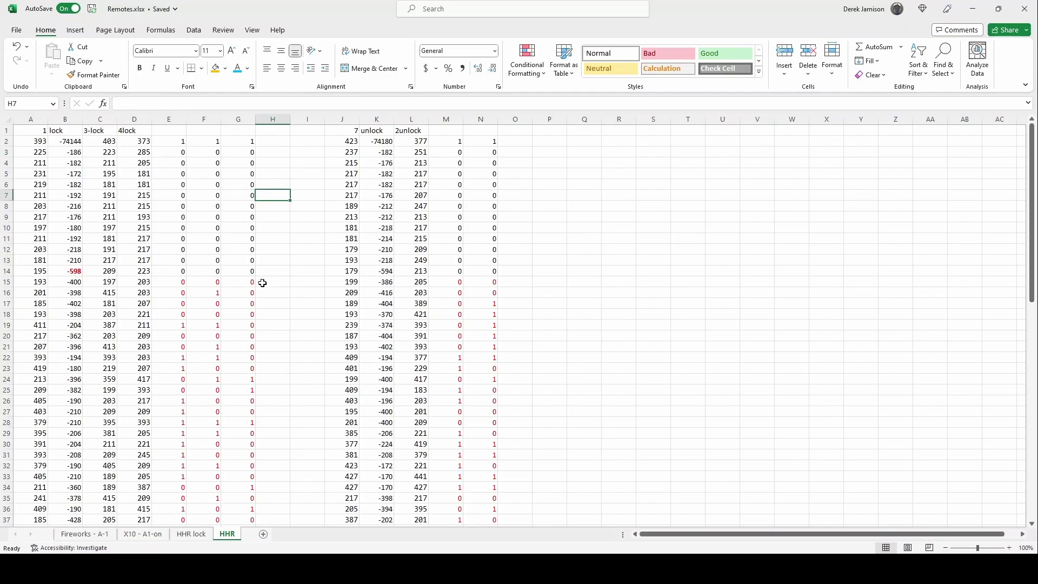
left_click_drag(257, 284, 291, 490)
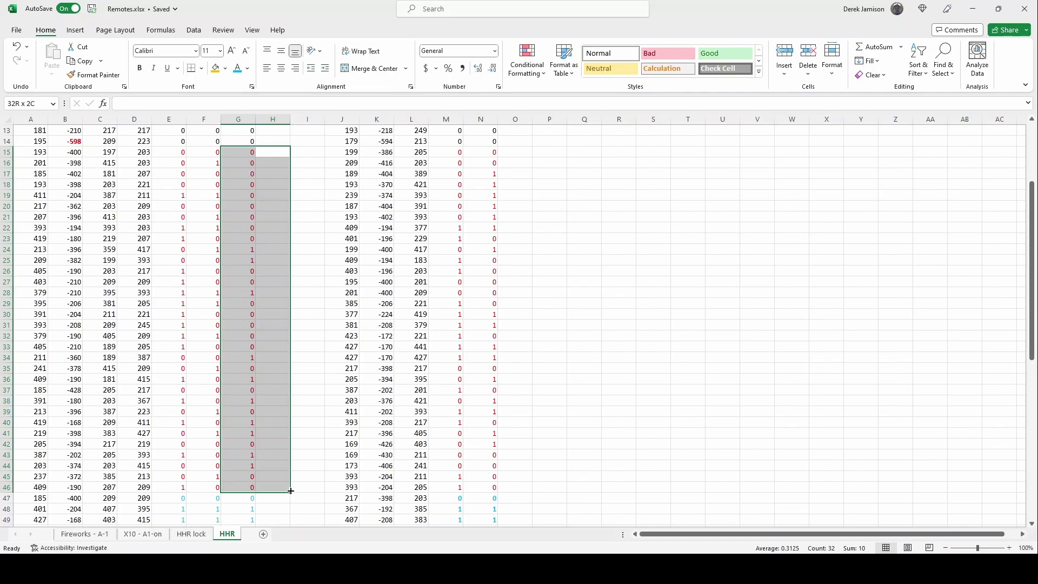
left_click(301, 408)
scroll(302, 408, "down", 10)
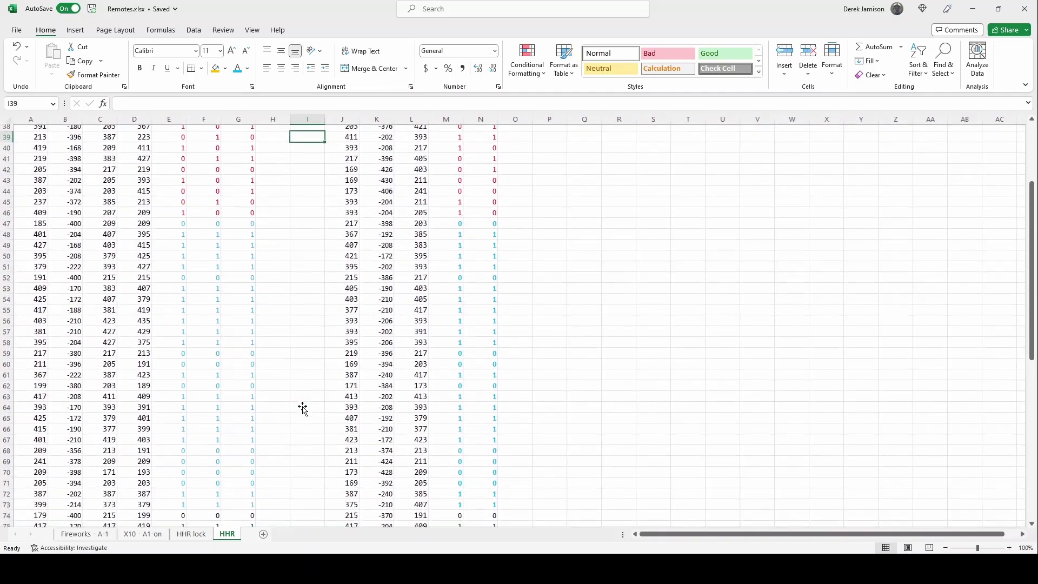
left_click_drag(238, 177, 246, 458)
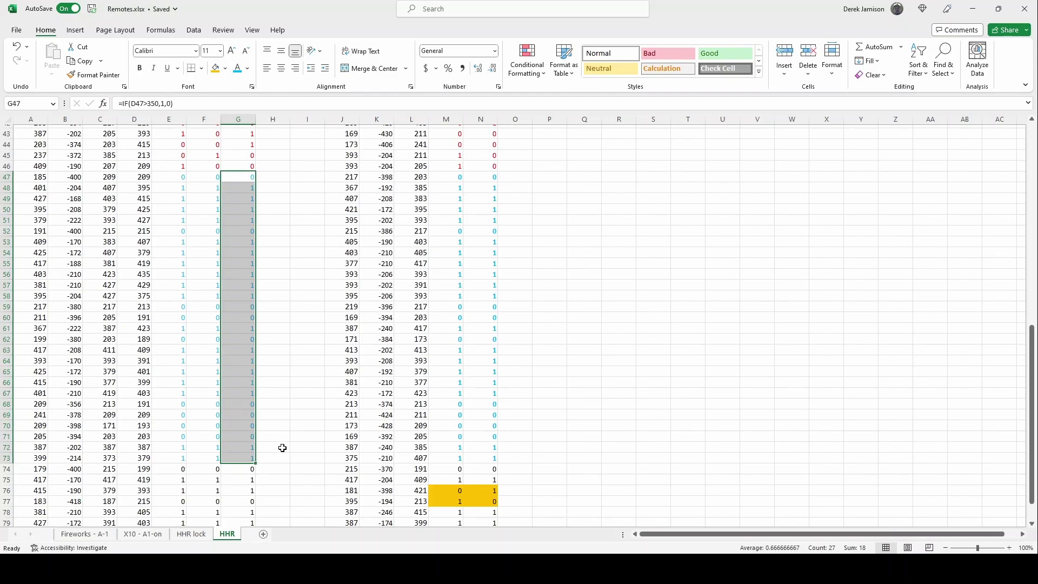
scroll(282, 447, "down", 4)
left_click_drag(238, 336, 240, 423)
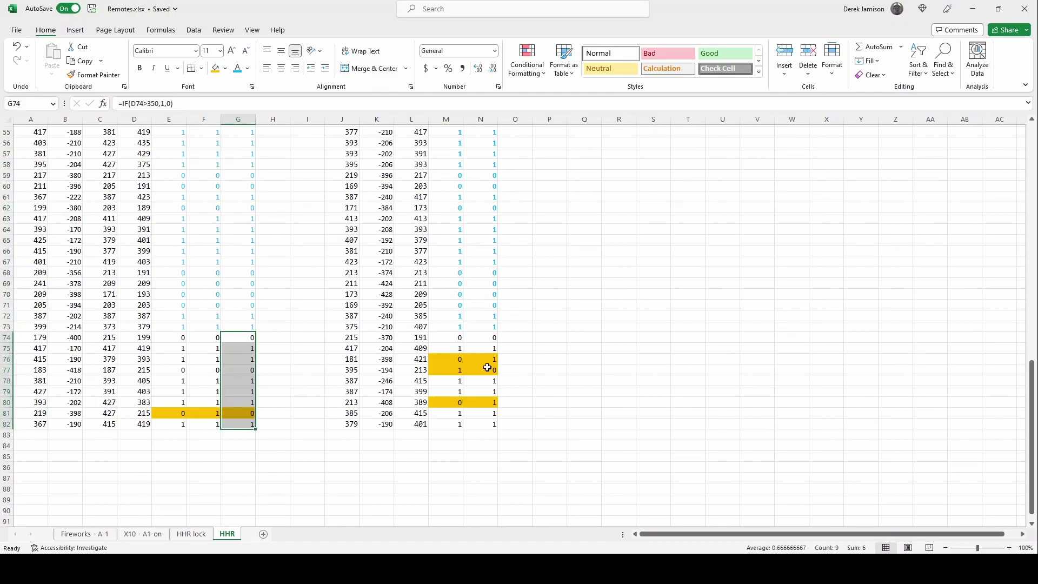